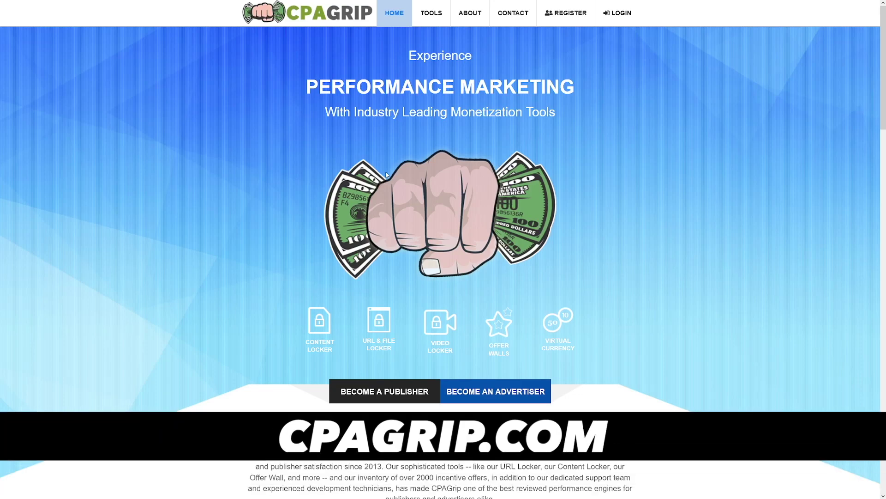
{"action": "scroll", "coordinate": [629, 223], "scroll_direction": "down", "scroll_amount": 5}
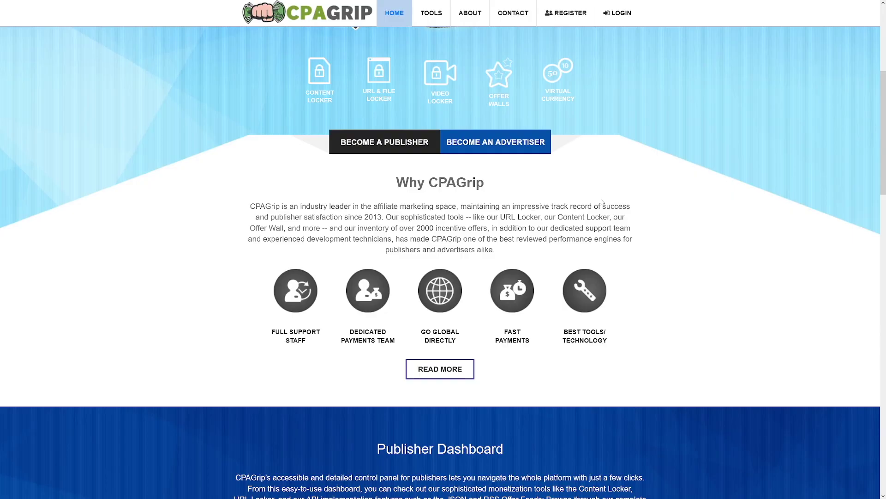
{"action": "scroll", "coordinate": [602, 202], "scroll_direction": "down", "scroll_amount": 5}
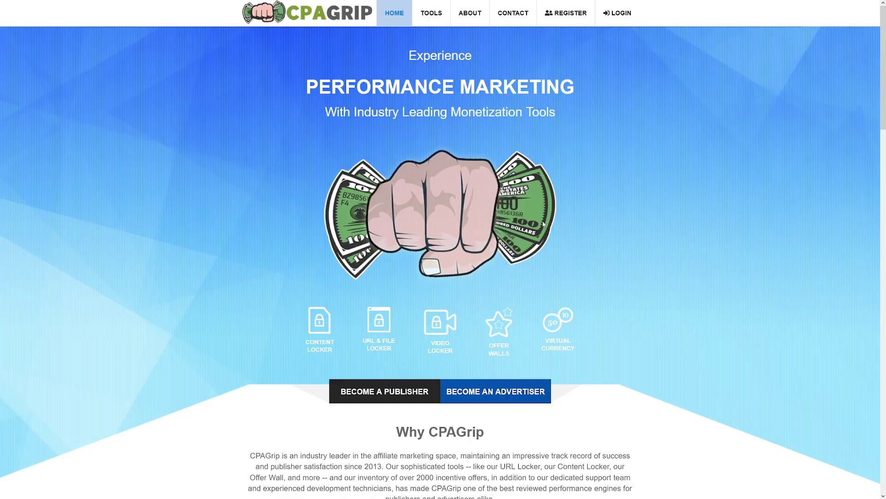
Step: Start a CPAGrip publisher registration with GPT selected as the publisher type
{"action": "left_click", "coordinate": [566, 13]}
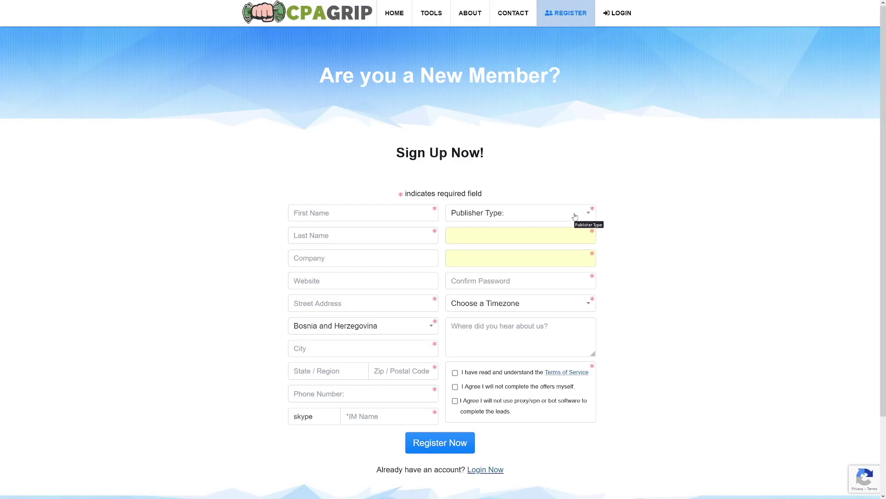
{"action": "scroll", "coordinate": [405, 168], "scroll_direction": "down", "scroll_amount": 1}
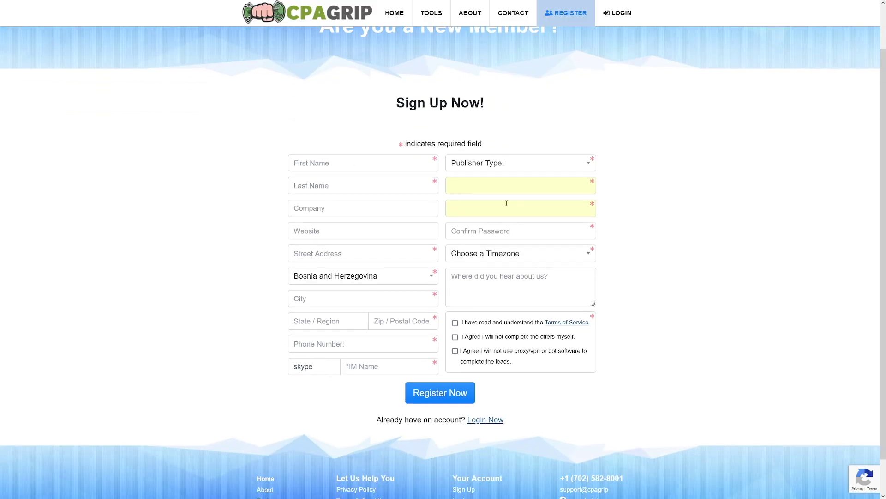
{"action": "left_click", "coordinate": [512, 167]}
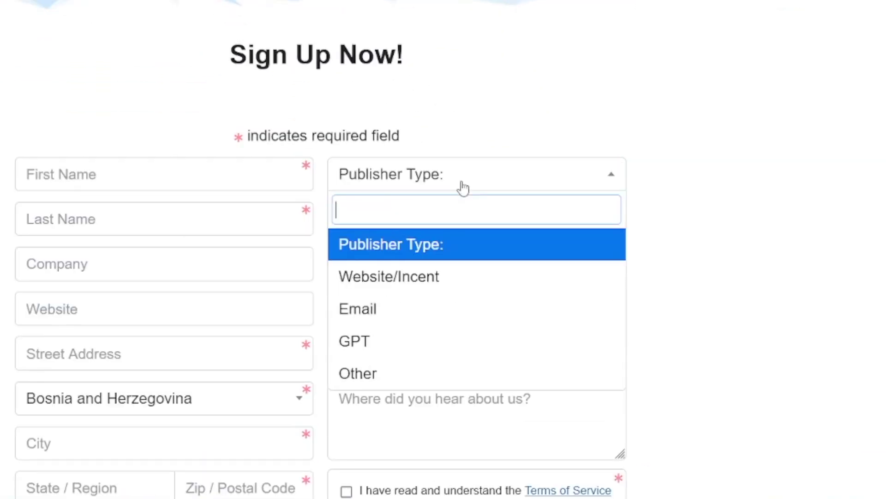
{"action": "left_click", "coordinate": [407, 345]}
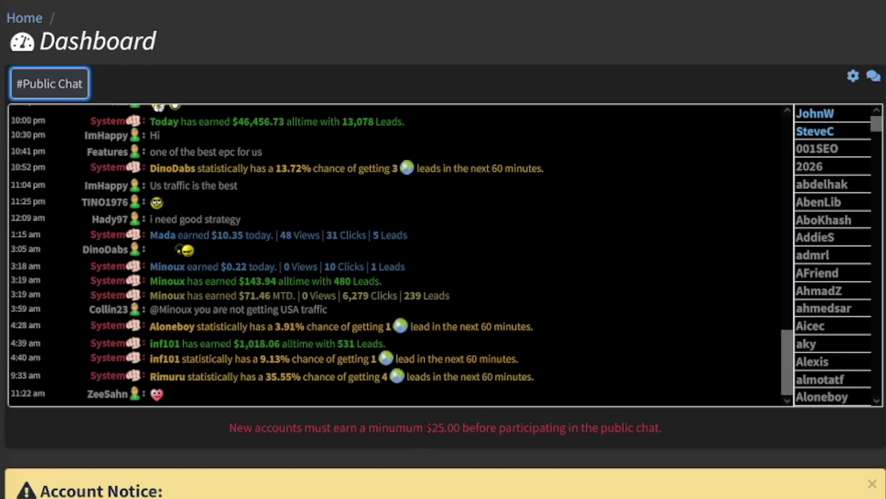
{"action": "left_click_drag", "start_coordinate": [425, 427], "coordinate": [619, 433]}
{"action": "left_click", "coordinate": [572, 298]}
{"action": "left_click_drag", "start_coordinate": [234, 343], "coordinate": [387, 343]}
{"action": "left_click", "coordinate": [387, 343]}
{"action": "left_click_drag", "start_coordinate": [151, 235], "coordinate": [416, 235]}
{"action": "scroll", "coordinate": [464, 275], "scroll_direction": "up", "scroll_amount": 15}
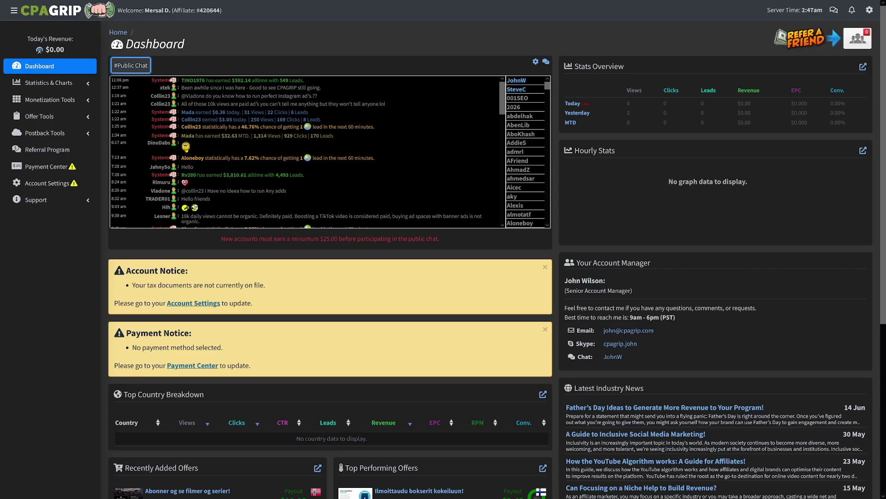
Step: Open the My Offers page under Offer Tools in the sidebar
{"action": "left_click", "coordinate": [65, 118]}
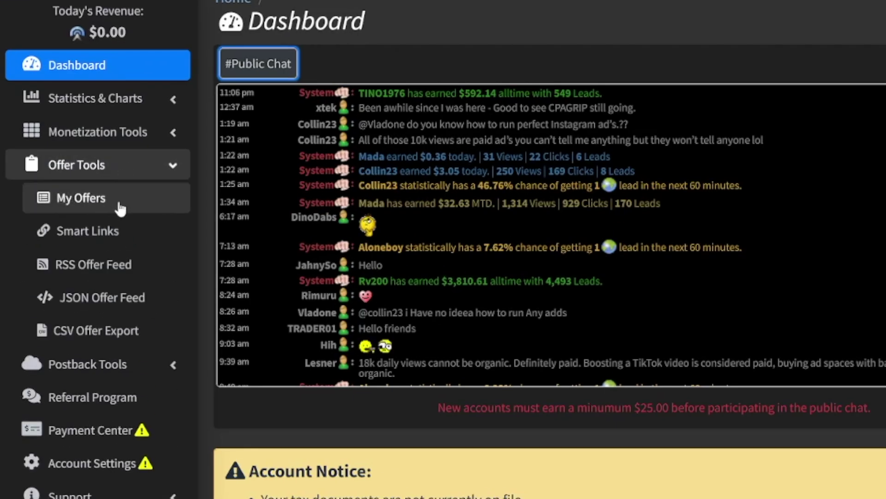
{"action": "left_click", "coordinate": [144, 207]}
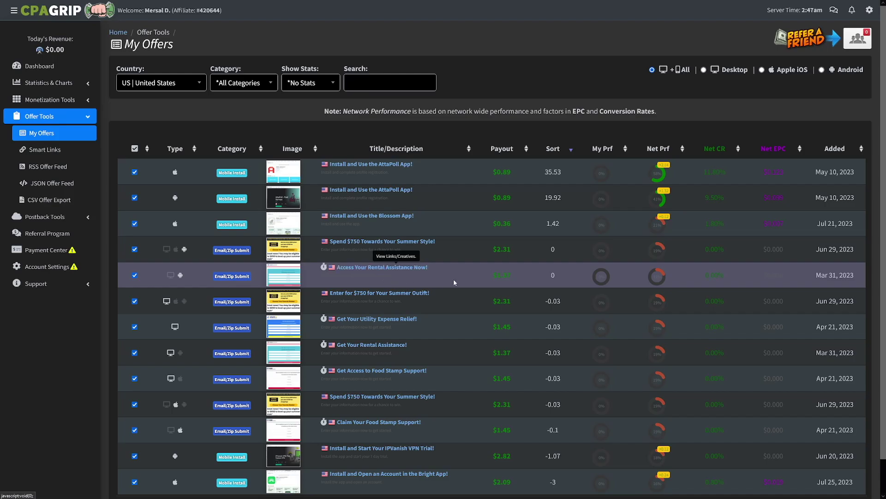
{"action": "scroll", "coordinate": [453, 279], "scroll_direction": "down", "scroll_amount": 1}
{"action": "scroll", "coordinate": [454, 286], "scroll_direction": "up", "scroll_amount": 1}
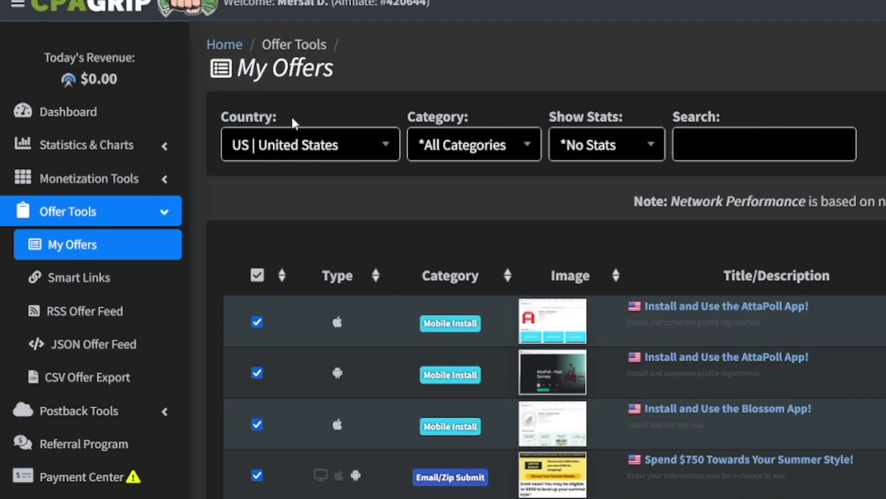
Step: Browse the Country filter list and leave it set to US | United States
{"action": "left_click", "coordinate": [347, 145]}
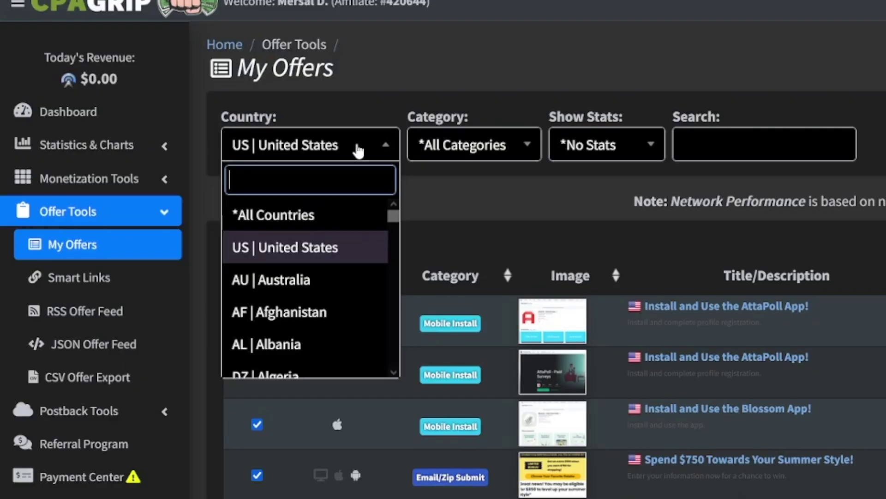
{"action": "scroll", "coordinate": [323, 282], "scroll_direction": "down", "scroll_amount": 4}
{"action": "scroll", "coordinate": [324, 281], "scroll_direction": "down", "scroll_amount": 10}
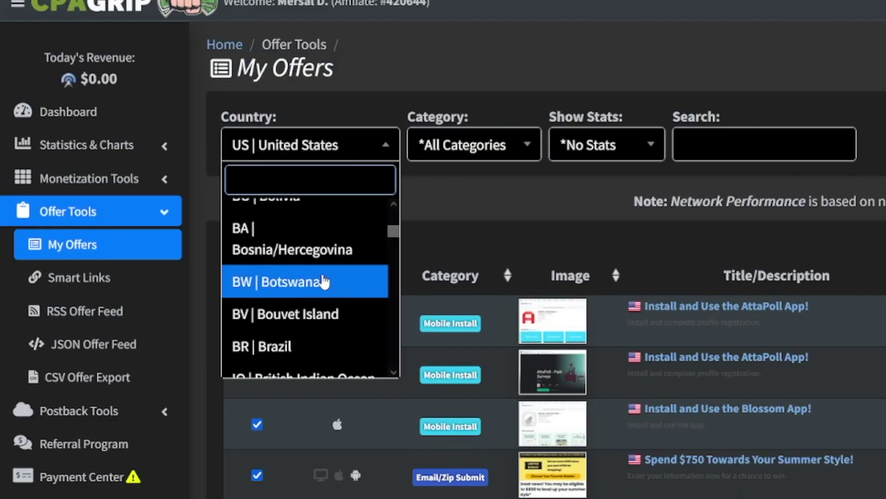
{"action": "scroll", "coordinate": [323, 280], "scroll_direction": "down", "scroll_amount": 12}
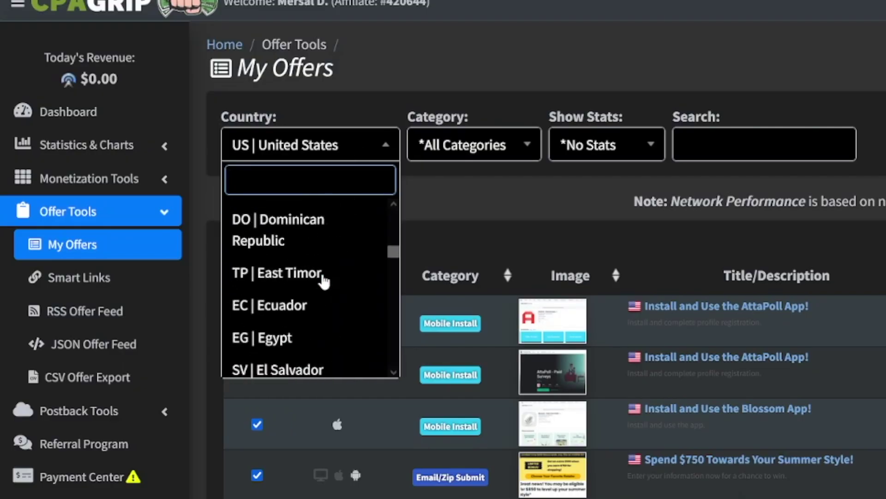
{"action": "left_click", "coordinate": [569, 230]}
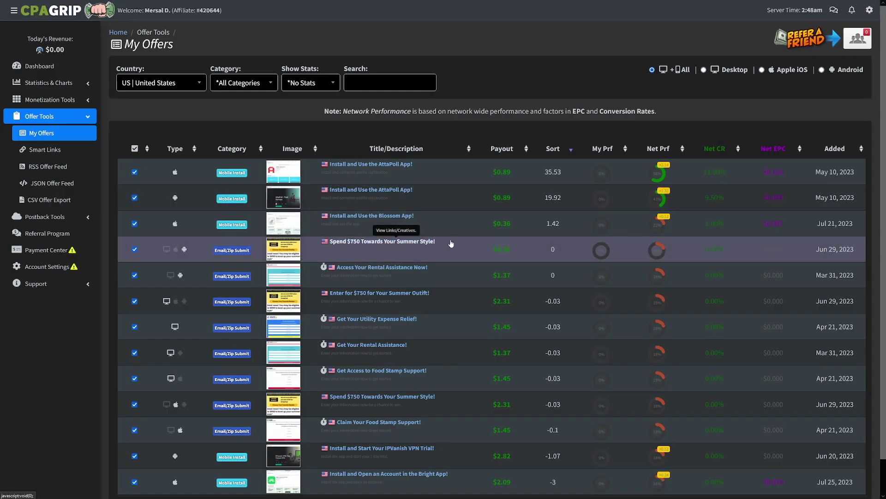
{"action": "scroll", "coordinate": [452, 244], "scroll_direction": "down", "scroll_amount": 1}
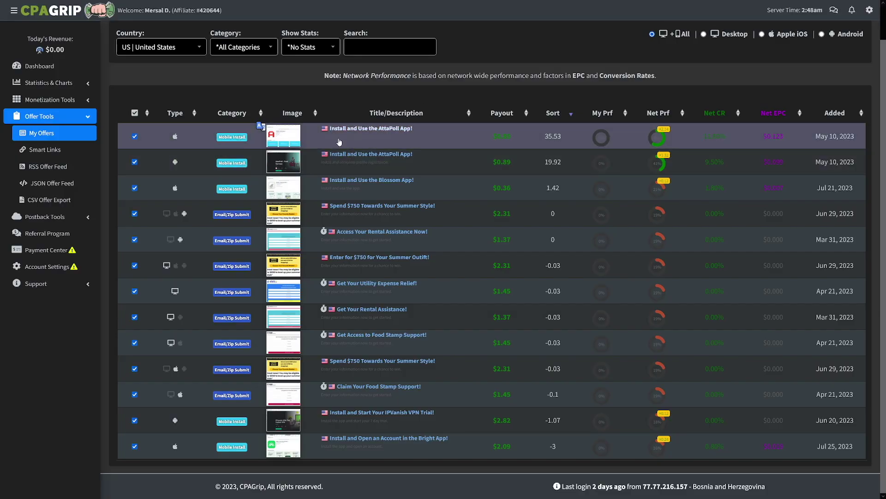
Step: View and close the AttaPoll offer details, then inspect the Email/Zip Submit offer paying $2.31
{"action": "left_click", "coordinate": [394, 134]}
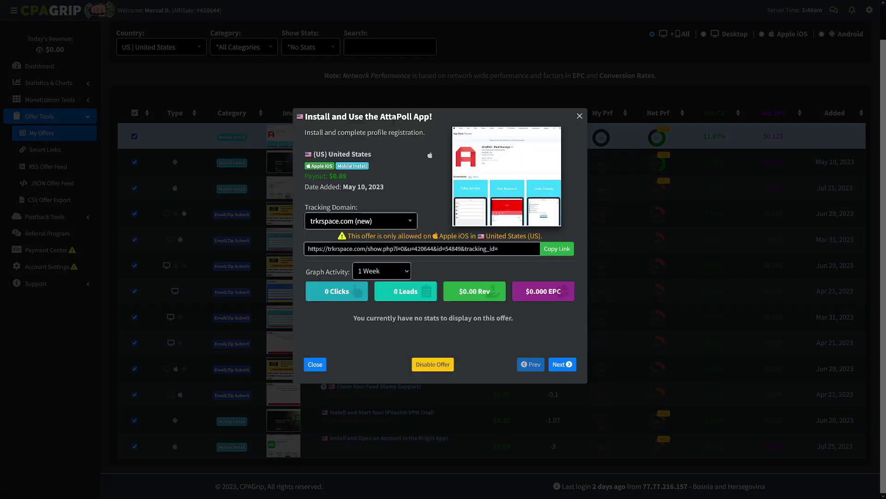
{"action": "left_click", "coordinate": [579, 117]}
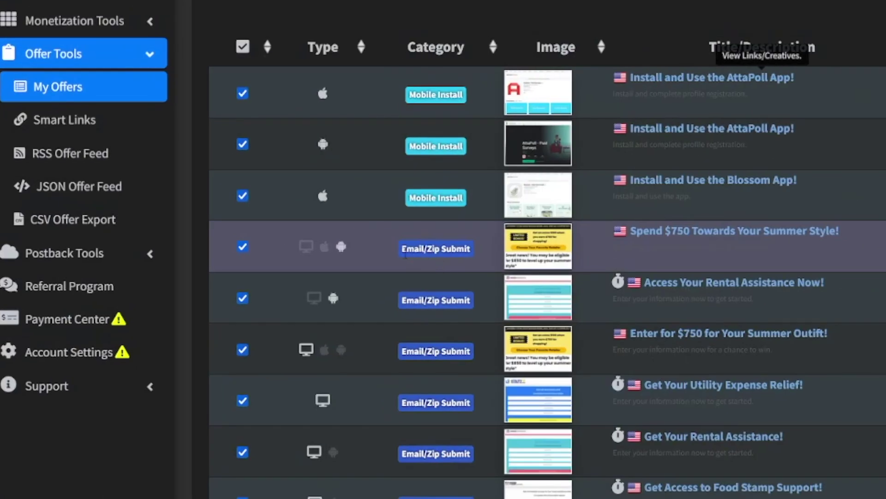
{"action": "left_click_drag", "start_coordinate": [405, 255], "coordinate": [471, 254]}
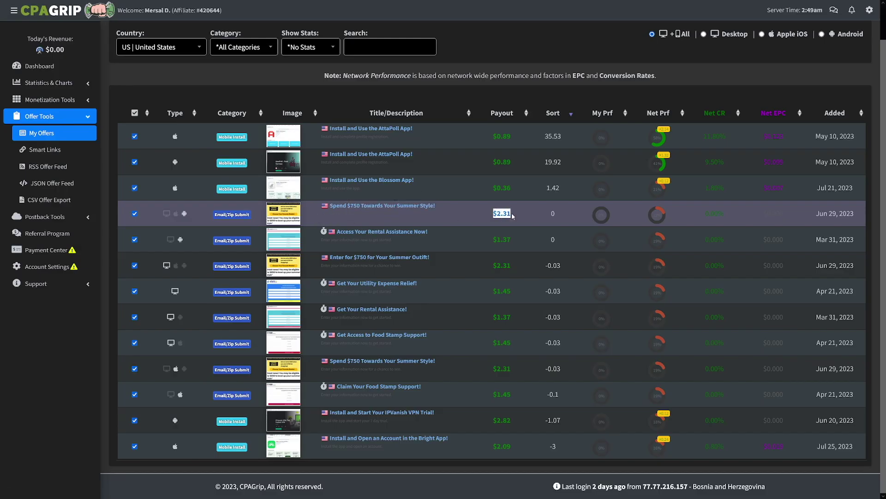
{"action": "left_click", "coordinate": [479, 214]}
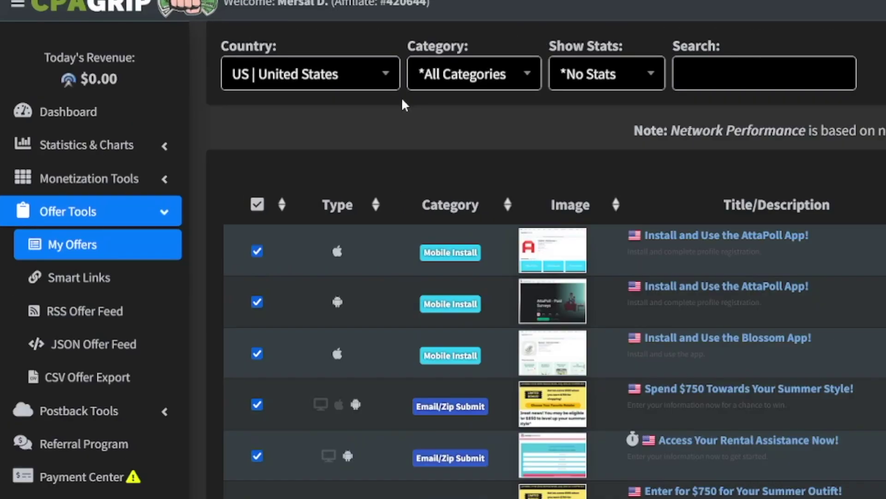
Step: Filter the offers by country to GB | United Kingdom, searching 'uni'
{"action": "left_click", "coordinate": [195, 53]}
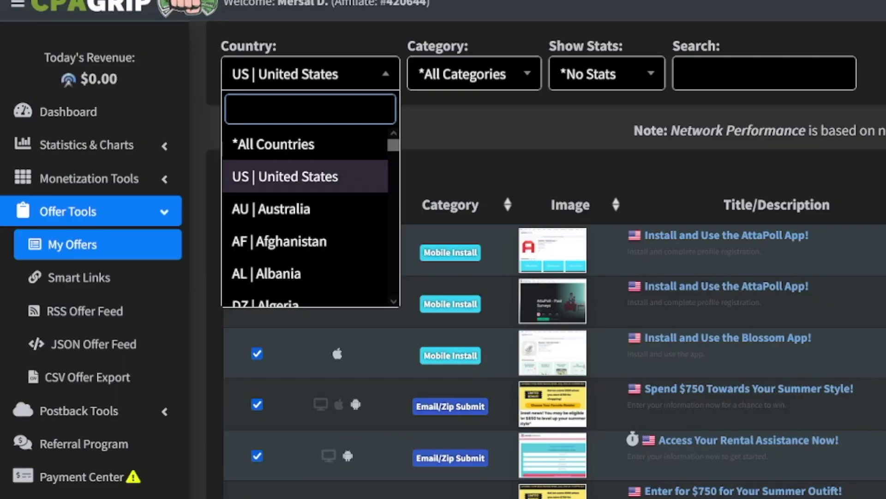
{"action": "type", "text": "uni"}
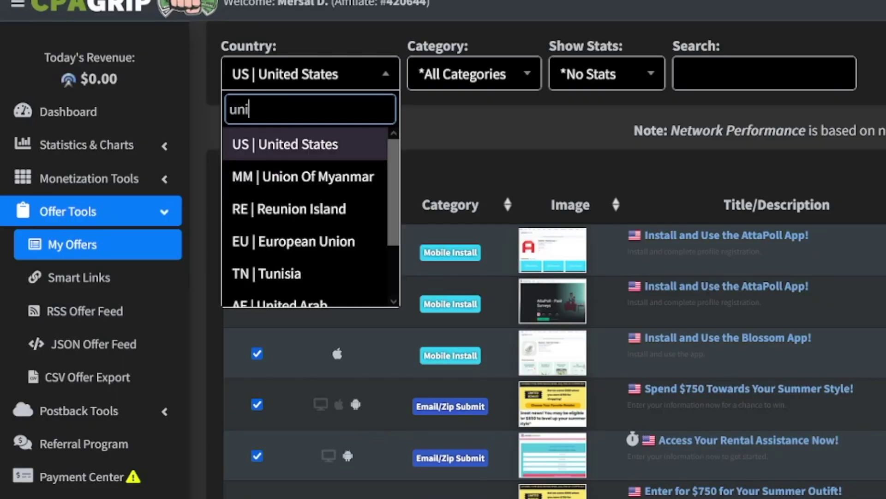
{"action": "scroll", "coordinate": [337, 207], "scroll_direction": "down", "scroll_amount": 2}
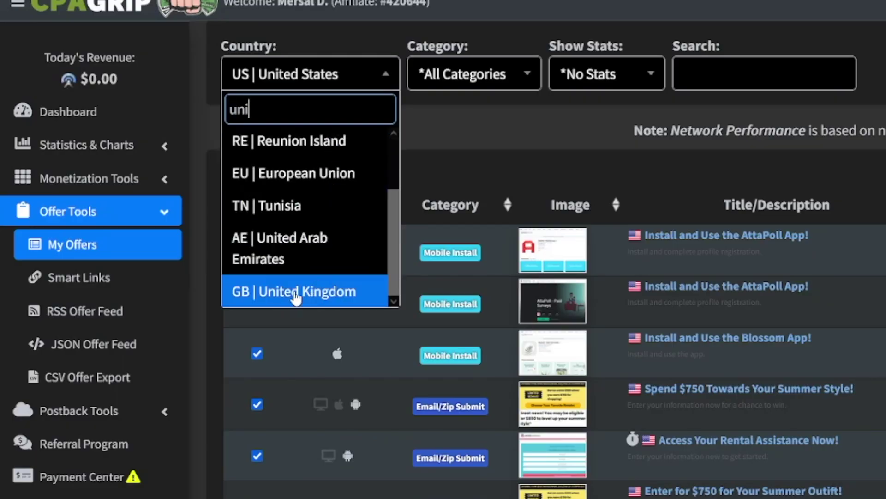
{"action": "left_click", "coordinate": [275, 295]}
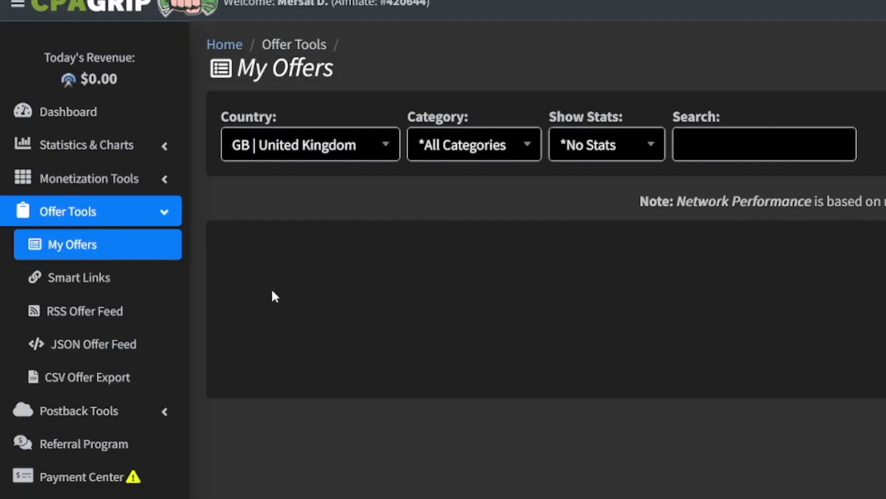
Step: Scroll through the United Kingdom offers table looking for the KFC gift card offer
{"action": "scroll", "coordinate": [467, 241], "scroll_direction": "down", "scroll_amount": 5}
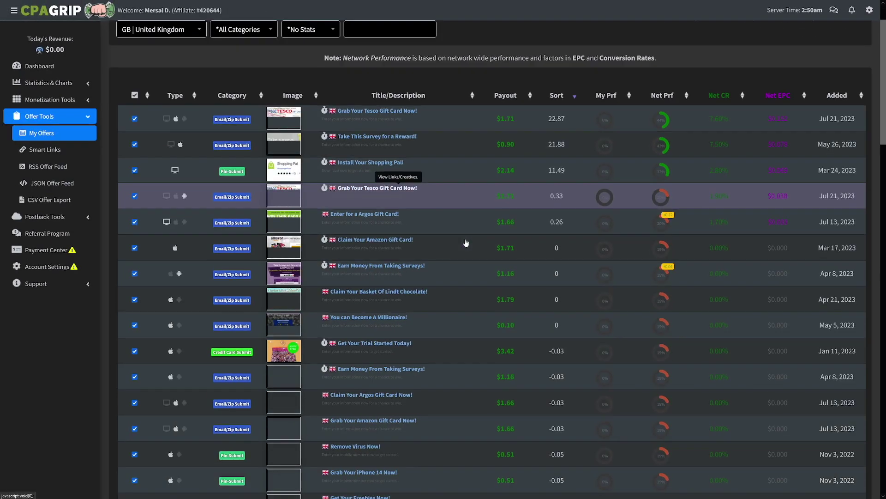
{"action": "scroll", "coordinate": [465, 241], "scroll_direction": "down", "scroll_amount": 10}
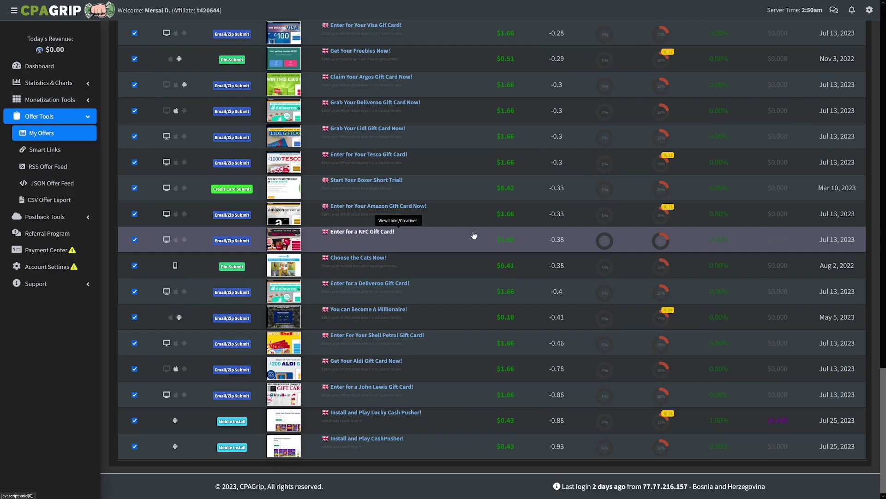
{"action": "scroll", "coordinate": [463, 241], "scroll_direction": "up", "scroll_amount": 10}
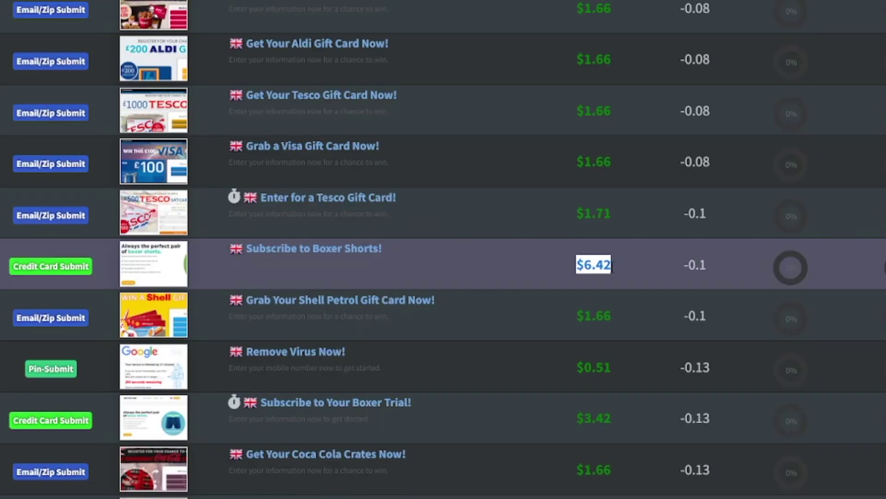
{"action": "scroll", "coordinate": [458, 271], "scroll_direction": "up", "scroll_amount": 3}
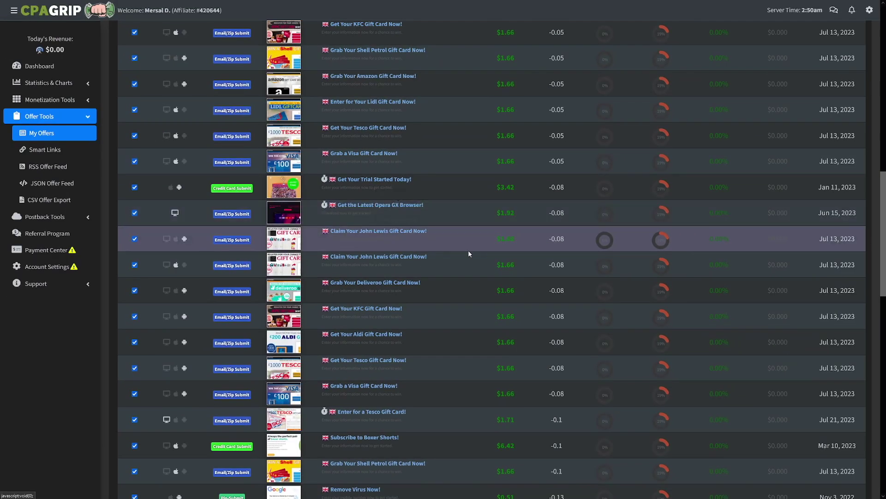
{"action": "scroll", "coordinate": [518, 190], "scroll_direction": "down", "scroll_amount": 1}
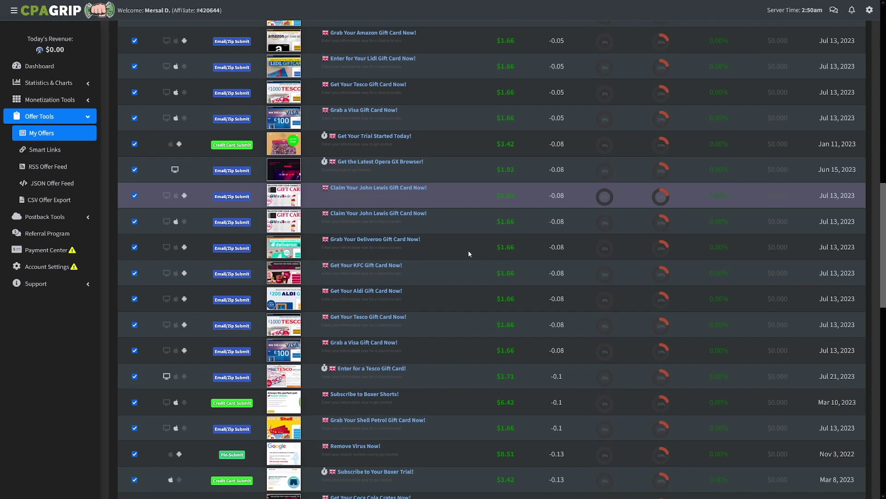
{"action": "scroll", "coordinate": [468, 253], "scroll_direction": "down", "scroll_amount": 1}
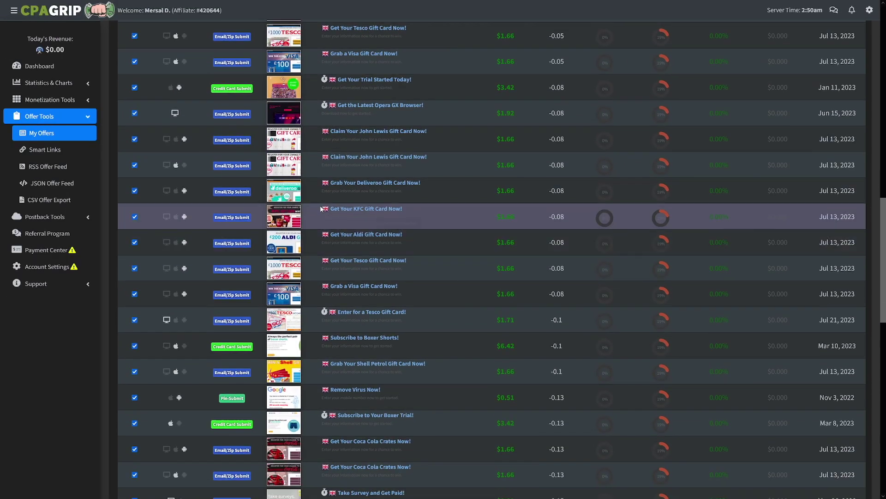
Step: Open the 'Get Your KFC Gift Card Now!' offer details with its $1.66 payout and tracking link
{"action": "left_click", "coordinate": [362, 212]}
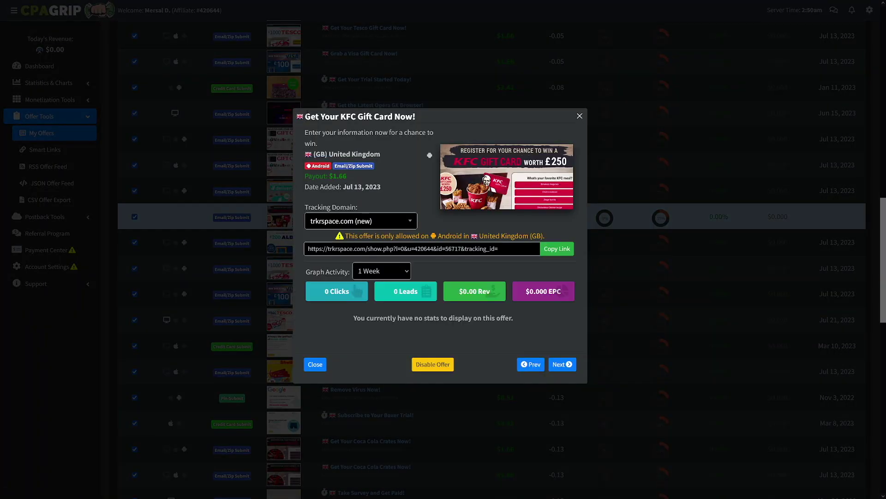
{"action": "left_click", "coordinate": [418, 119]}
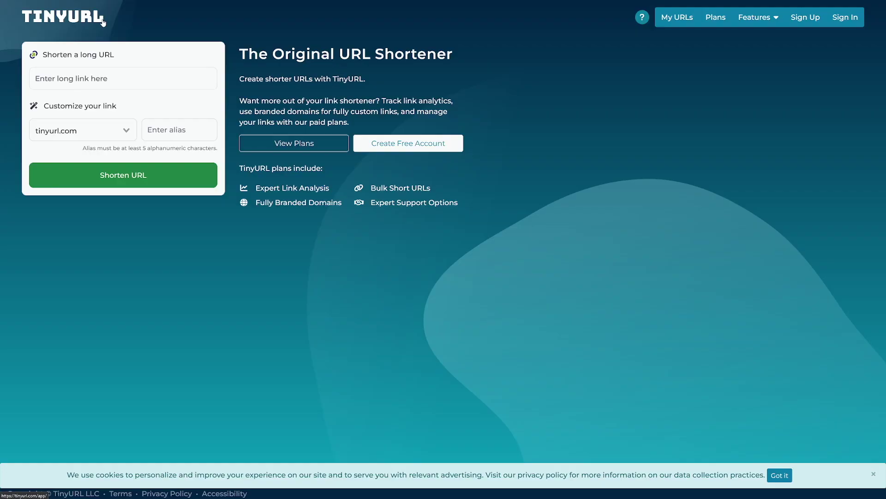
Step: Paste the KFC tracking link into TinyURL's long link field and shorten it
{"action": "left_click", "coordinate": [95, 80]}
{"action": "left_click", "coordinate": [109, 86]}
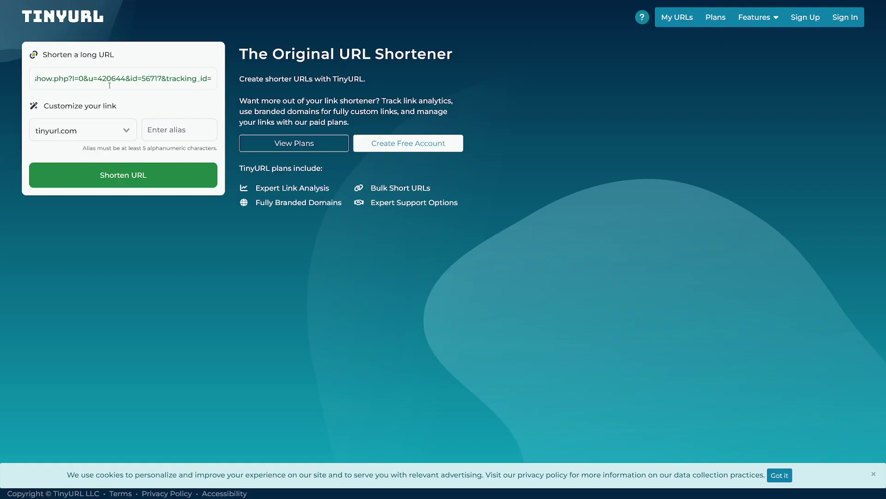
{"action": "left_click", "coordinate": [128, 169]}
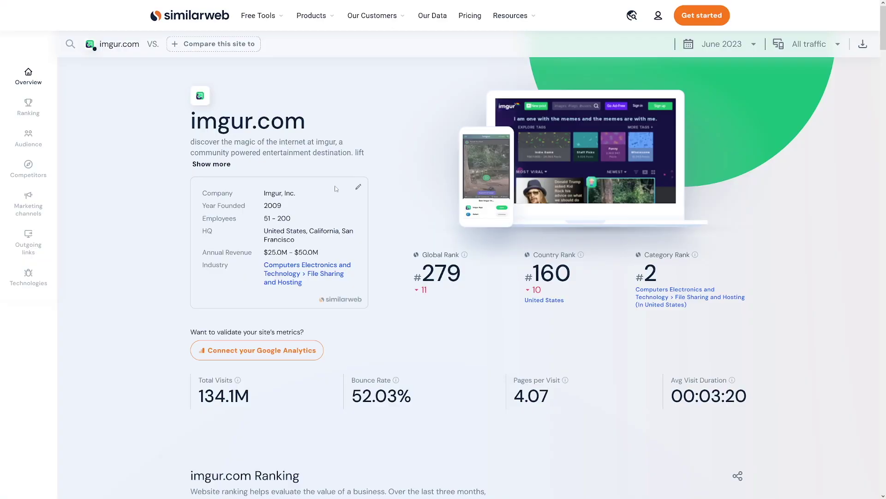
Step: Scroll imgur.com's Similarweb overview to inspect the 134.1M Total Visits figure
{"action": "scroll", "coordinate": [311, 277], "scroll_direction": "down", "scroll_amount": 1}
{"action": "left_click_drag", "start_coordinate": [198, 344], "coordinate": [226, 345]}
{"action": "left_click", "coordinate": [257, 350]}
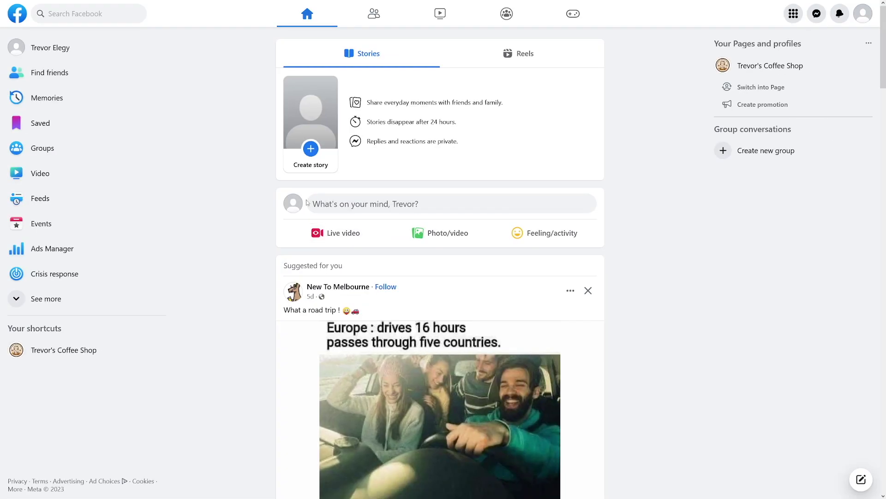
Step: Search Facebook for 'giveaway' and filter the results to Groups
{"action": "left_click", "coordinate": [97, 14]}
{"action": "type", "text": "giveaw"}
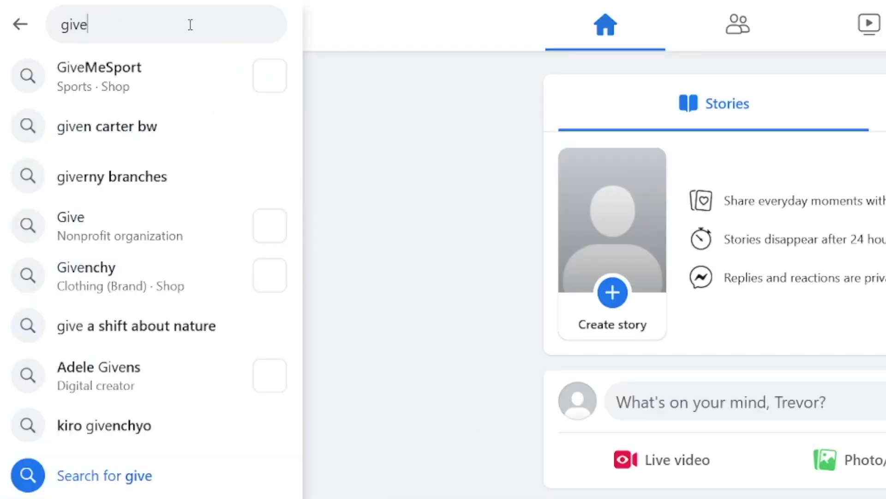
{"action": "type", "text": "ay"}
{"action": "key", "text": "Return"}
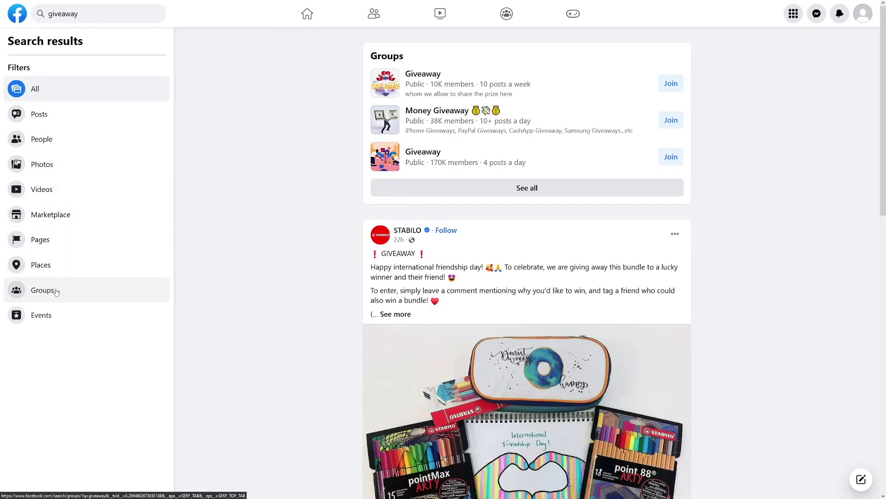
{"action": "left_click", "coordinate": [60, 295]}
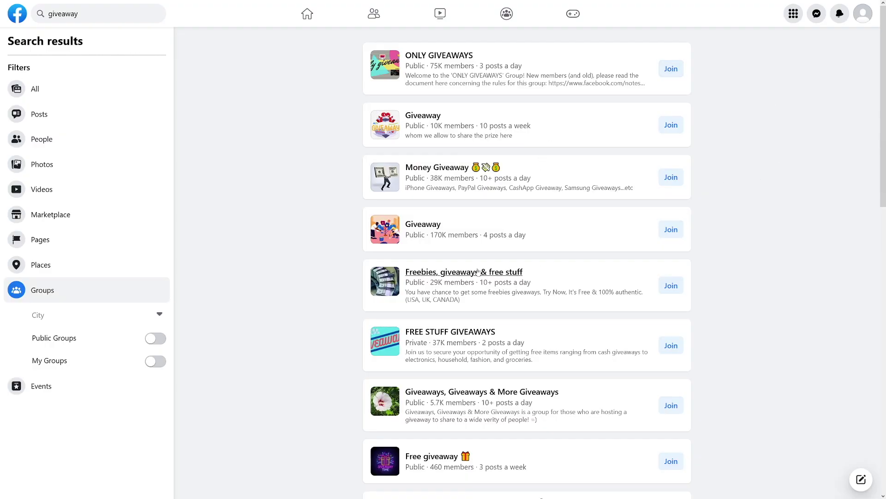
Step: Open the ONLY GIVEAWAYS group and scroll through its page
{"action": "mouse_move", "coordinate": [461, 275]}
{"action": "left_click", "coordinate": [448, 60]}
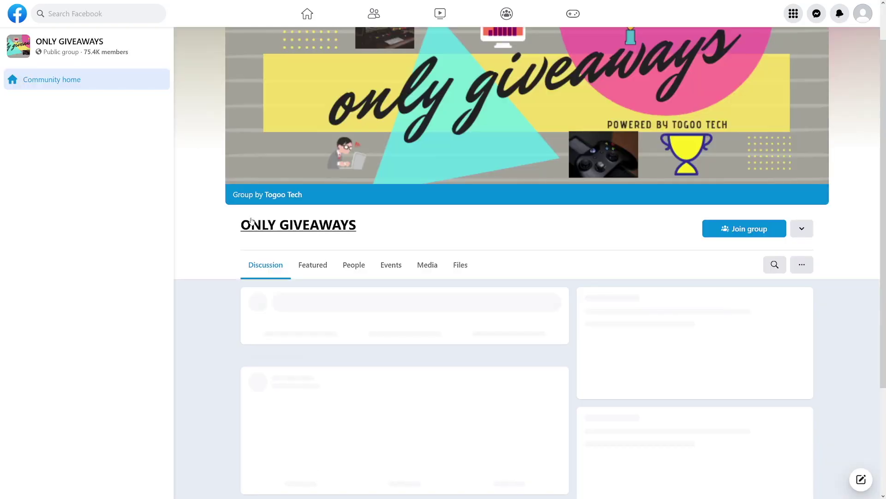
{"action": "scroll", "coordinate": [215, 217], "scroll_direction": "down", "scroll_amount": 3}
{"action": "scroll", "coordinate": [215, 218], "scroll_direction": "down", "scroll_amount": 2}
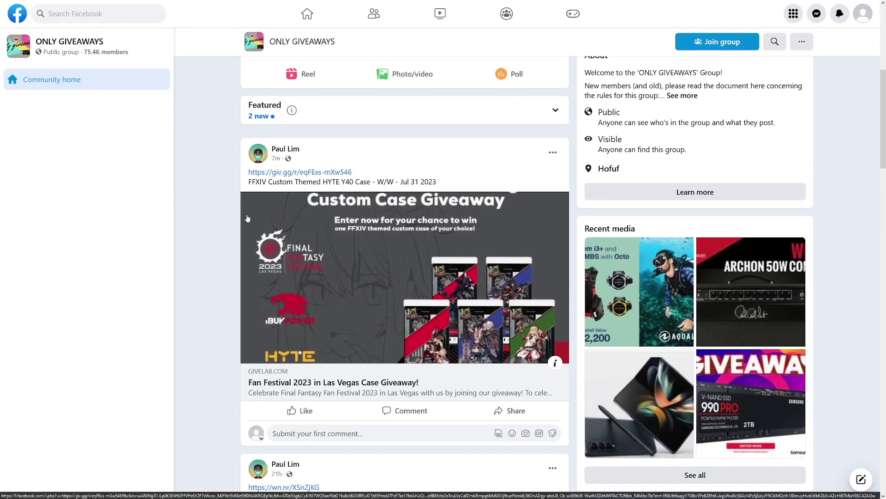
{"action": "scroll", "coordinate": [226, 210], "scroll_direction": "up", "scroll_amount": 3}
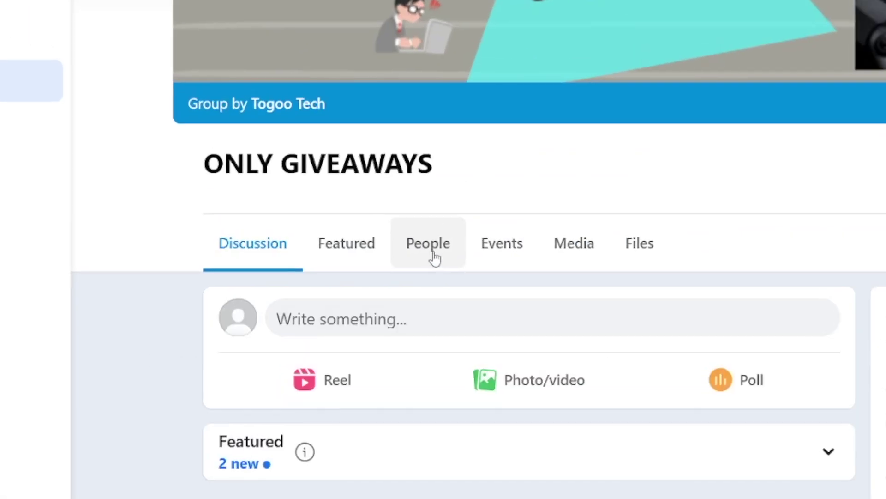
Step: Browse the ONLY GIVEAWAYS group's 'New to the group' member list
{"action": "left_click", "coordinate": [434, 257]}
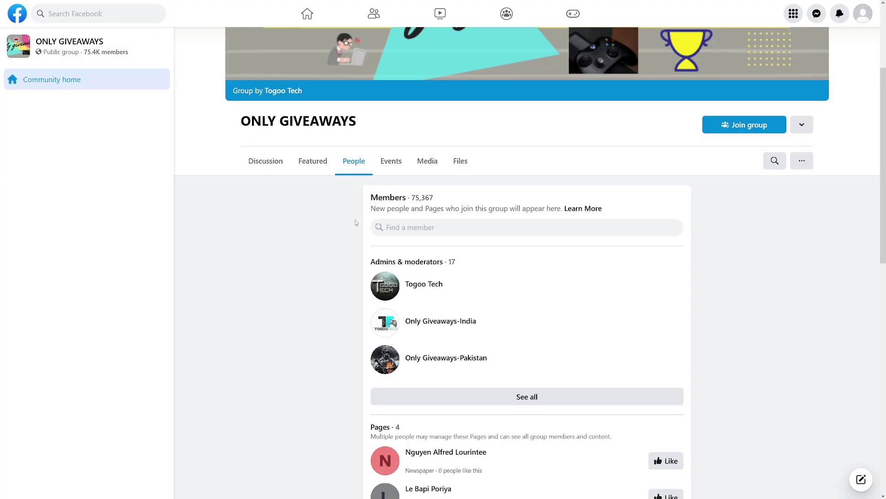
{"action": "scroll", "coordinate": [355, 220], "scroll_direction": "down", "scroll_amount": 10}
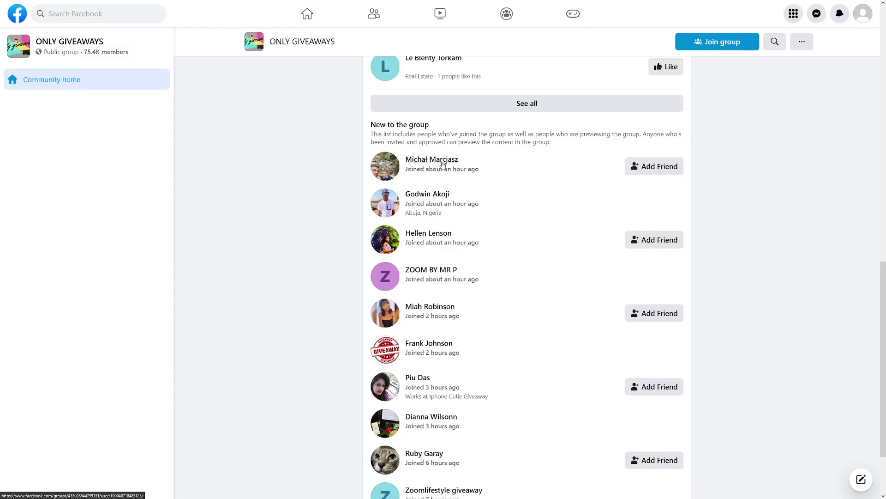
{"action": "mouse_move", "coordinate": [442, 165]}
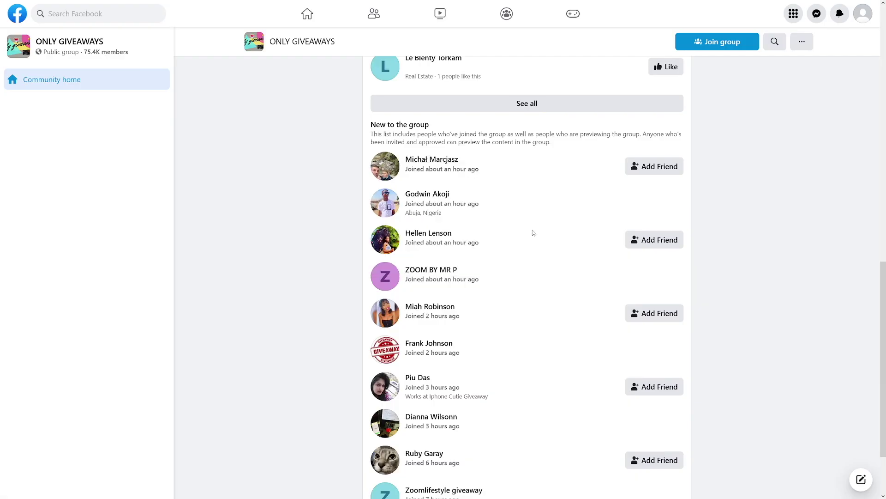
{"action": "scroll", "coordinate": [533, 232], "scroll_direction": "down", "scroll_amount": 1}
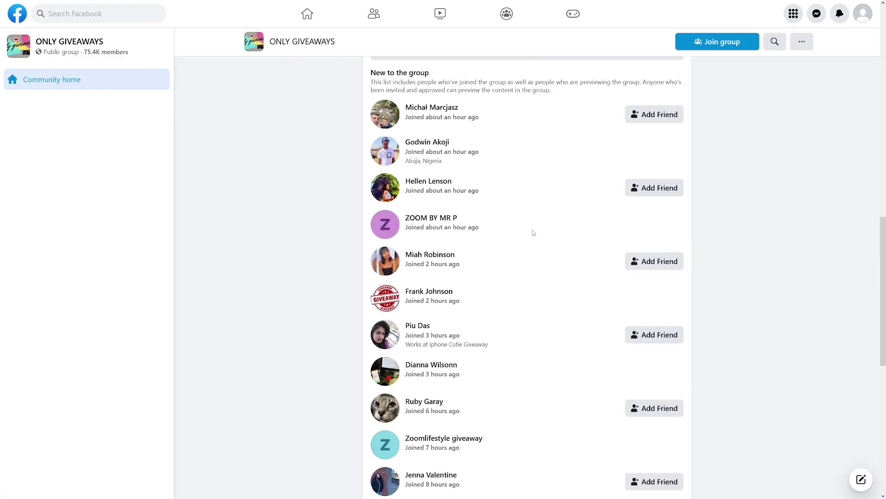
{"action": "scroll", "coordinate": [529, 235], "scroll_direction": "down", "scroll_amount": 2}
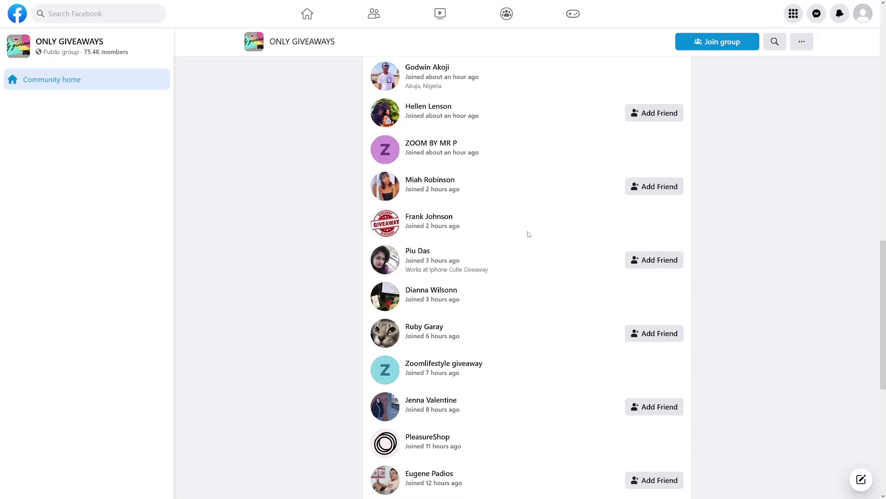
{"action": "mouse_move", "coordinate": [441, 267]}
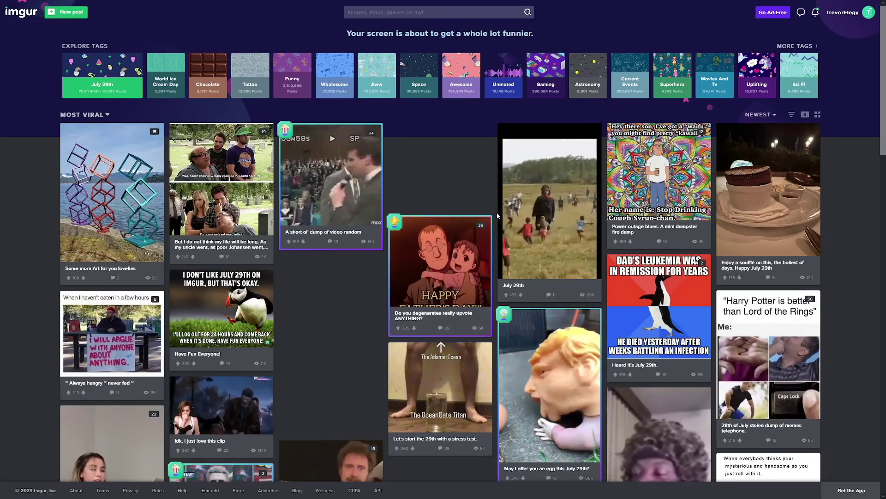
Step: Scroll further down Imgur's Most Viral image gallery
{"action": "scroll", "coordinate": [497, 212], "scroll_direction": "down", "scroll_amount": 15}
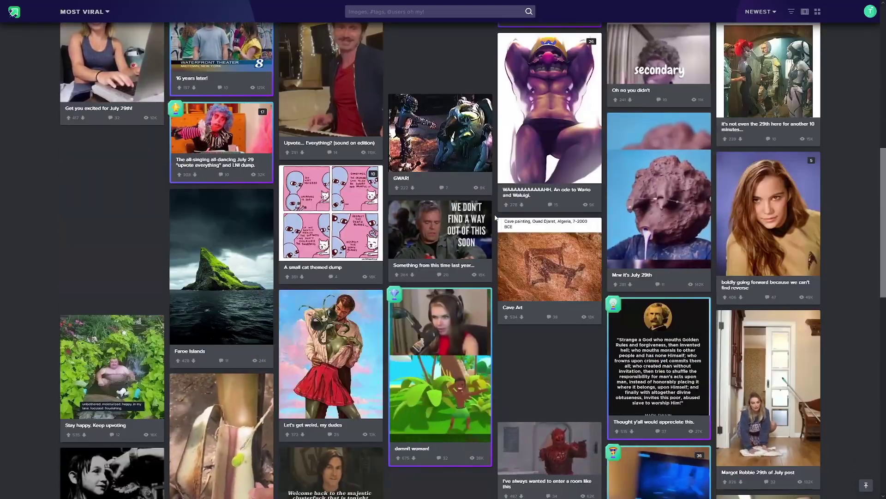
{"action": "scroll", "coordinate": [495, 218], "scroll_direction": "down", "scroll_amount": 4}
{"action": "scroll", "coordinate": [496, 217], "scroll_direction": "down", "scroll_amount": 3}
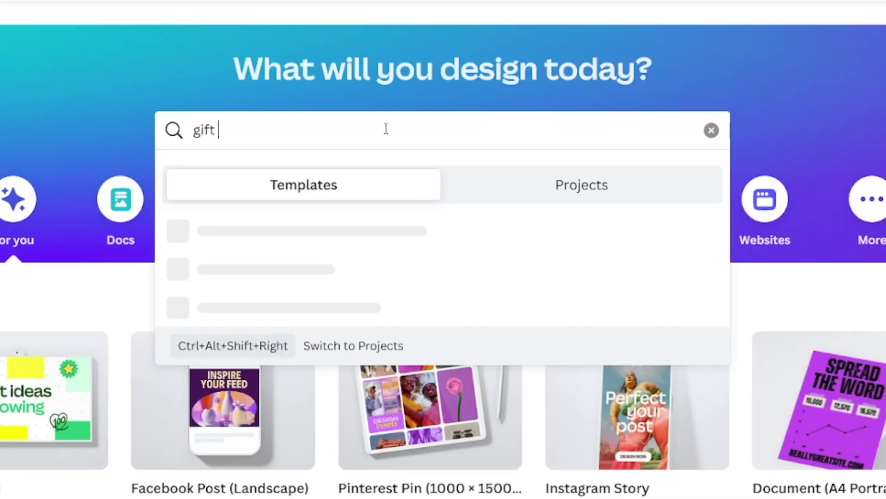
Step: Run the 'gift card' template search in Canva and scroll through the results
{"action": "key", "text": "Return"}
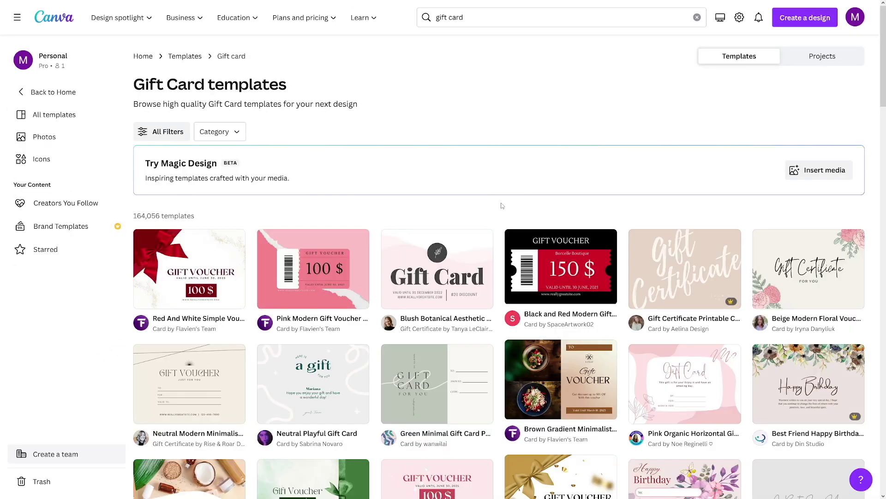
{"action": "scroll", "coordinate": [503, 205], "scroll_direction": "down", "scroll_amount": 2}
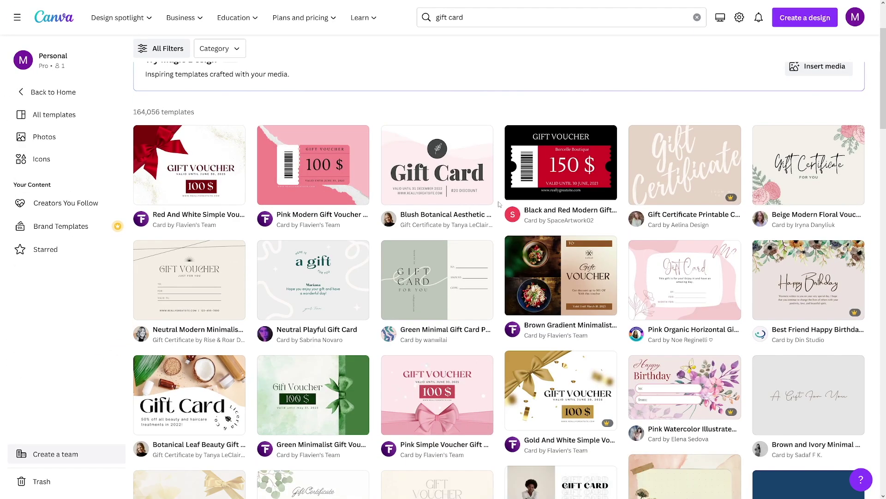
{"action": "mouse_move", "coordinate": [730, 199]}
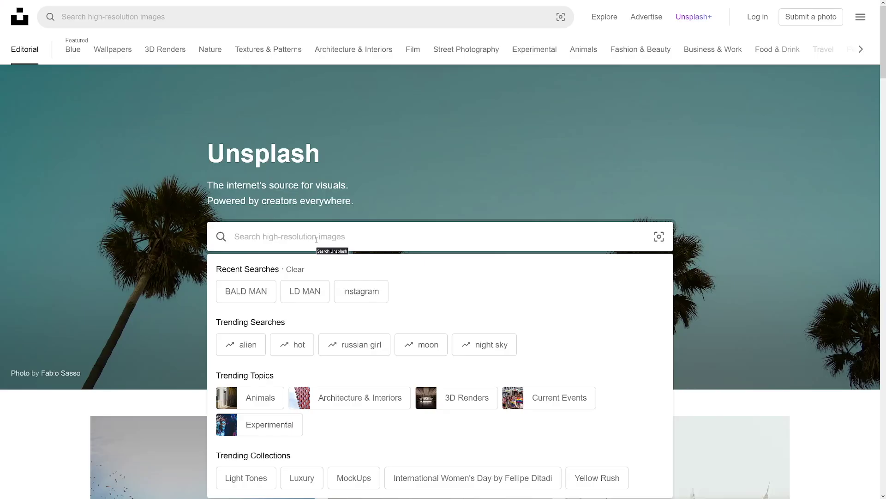
Step: Search Unsplash for KFC photos and open the KFC classic-burger shot
{"action": "type", "text": "kfs"}
{"action": "key", "text": "Return"}
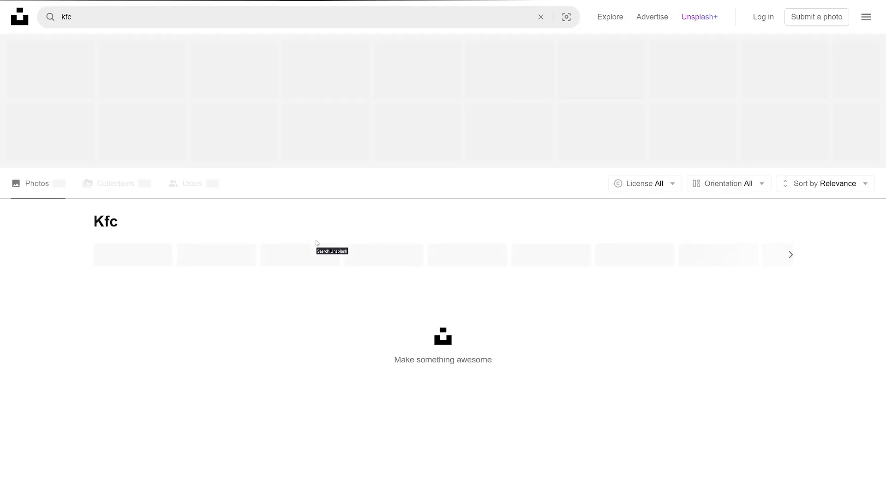
{"action": "scroll", "coordinate": [471, 228], "scroll_direction": "down", "scroll_amount": 9}
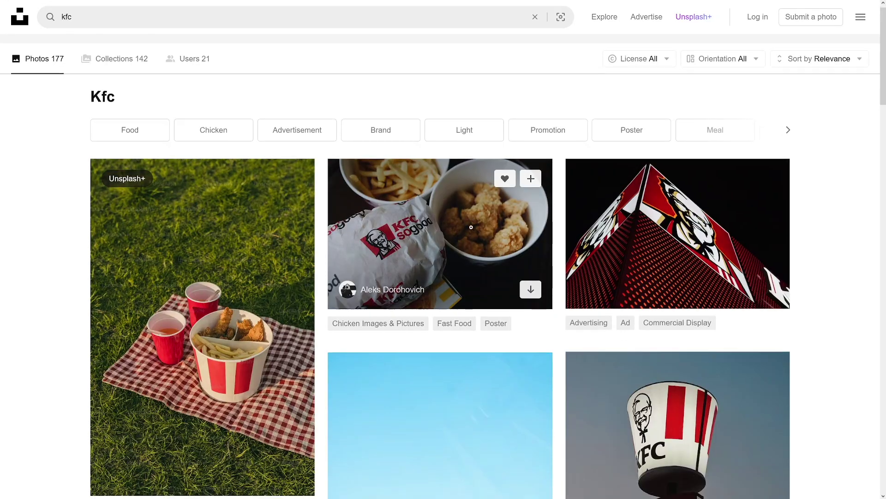
{"action": "scroll", "coordinate": [471, 227], "scroll_direction": "down", "scroll_amount": 9}
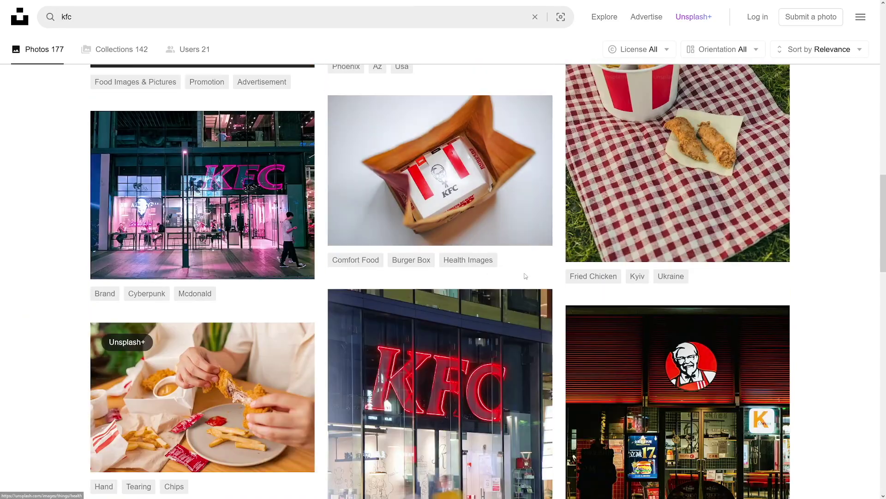
{"action": "scroll", "coordinate": [542, 280], "scroll_direction": "down", "scroll_amount": 9}
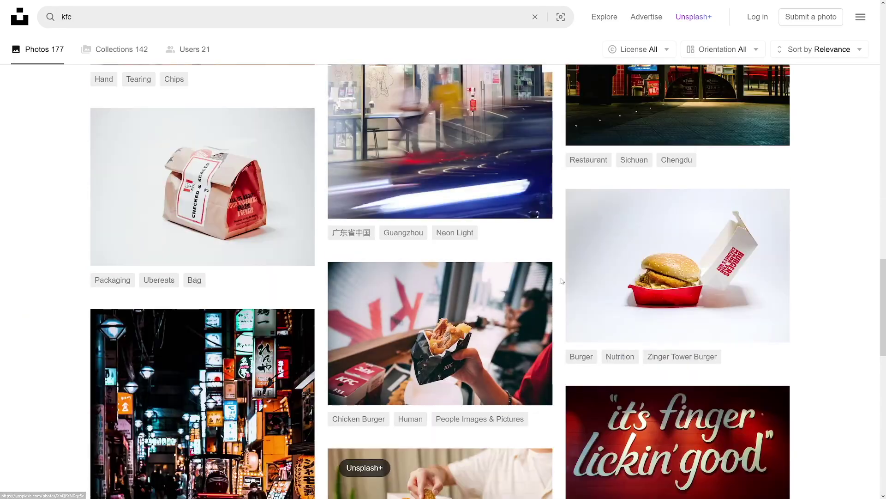
{"action": "scroll", "coordinate": [561, 280], "scroll_direction": "down", "scroll_amount": 3}
{"action": "scroll", "coordinate": [563, 280], "scroll_direction": "down", "scroll_amount": 6}
{"action": "left_click", "coordinate": [641, 177]}
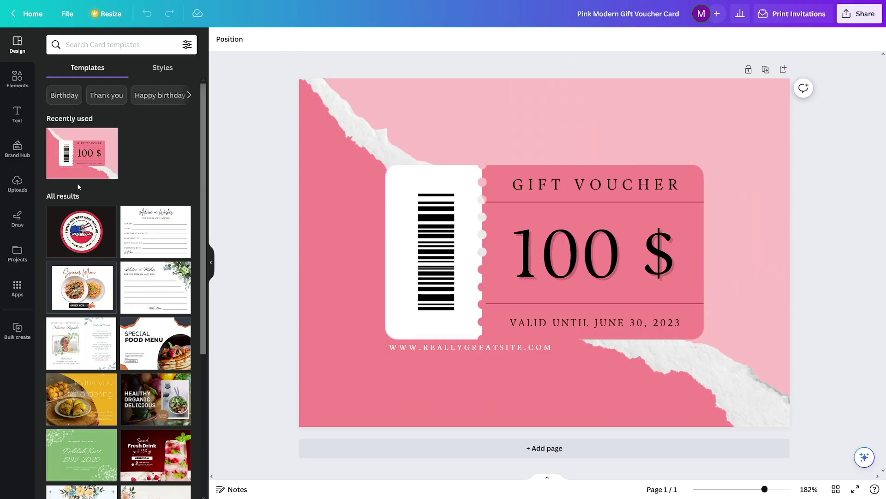
Step: Upload the KFC burger photo and enlarge it as the voucher's background
{"action": "left_click", "coordinate": [17, 183]}
{"action": "left_click", "coordinate": [148, 70]}
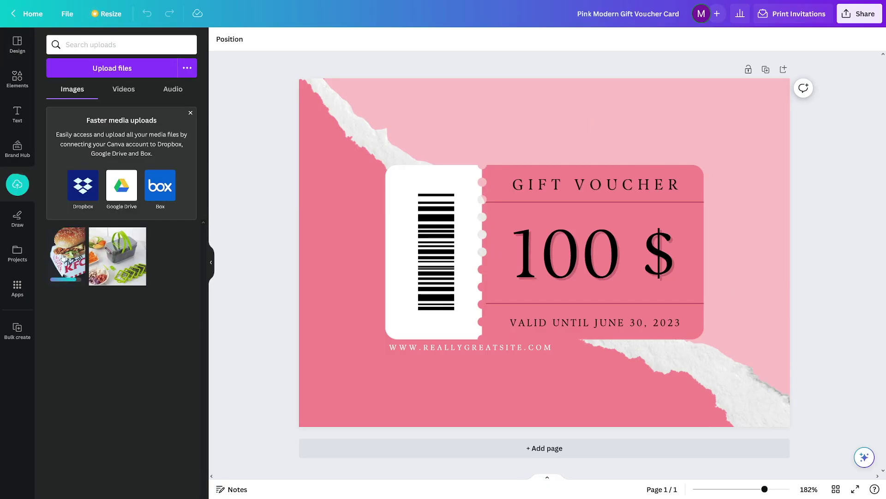
{"action": "left_click_drag", "start_coordinate": [66, 255], "coordinate": [503, 148]}
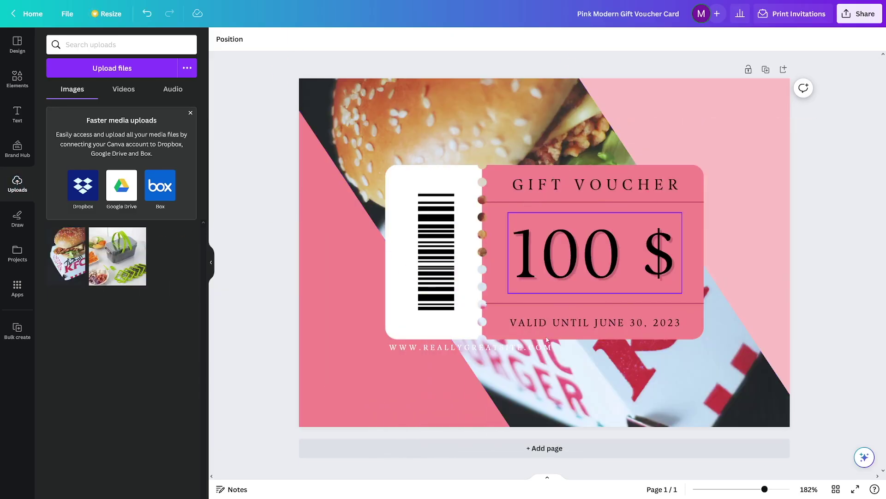
{"action": "left_click_drag", "start_coordinate": [558, 371], "coordinate": [520, 453]}
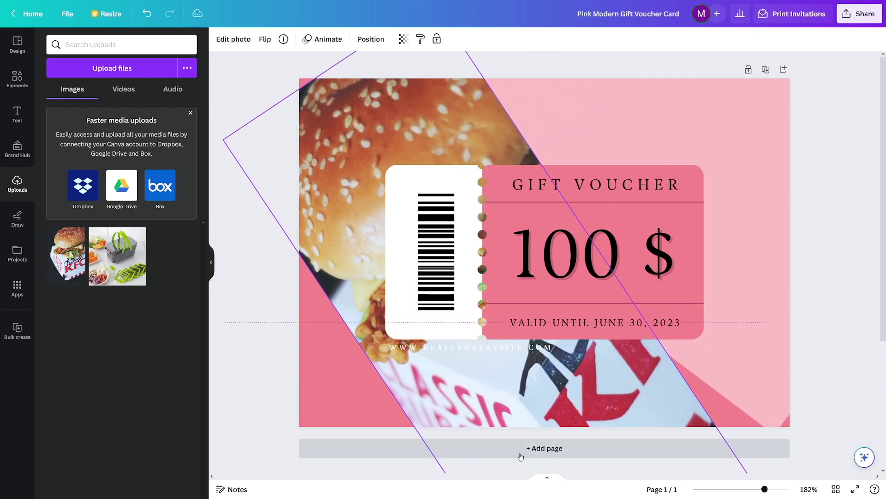
{"action": "left_click_drag", "start_coordinate": [600, 252], "coordinate": [781, 157]}
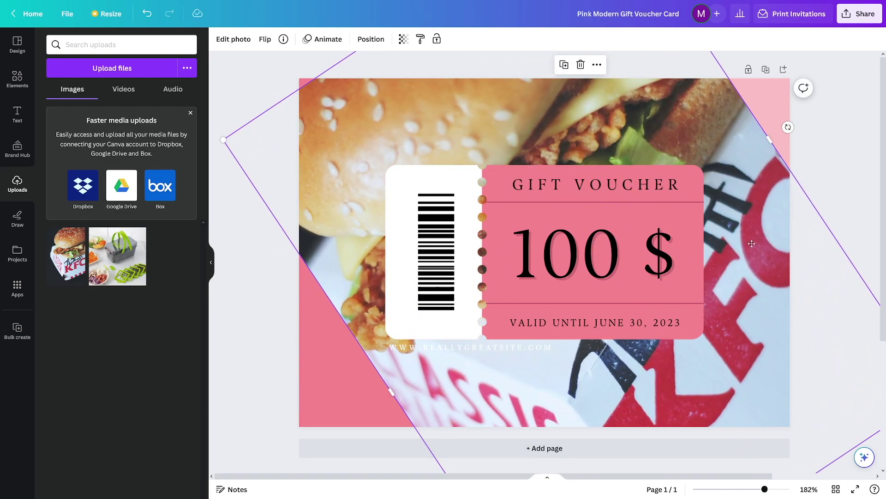
{"action": "left_click_drag", "start_coordinate": [750, 236], "coordinate": [748, 278]}
Step: Drag the white ticket panel off the voucher and move '100 $' toward the top-left
{"action": "left_click", "coordinate": [665, 285]}
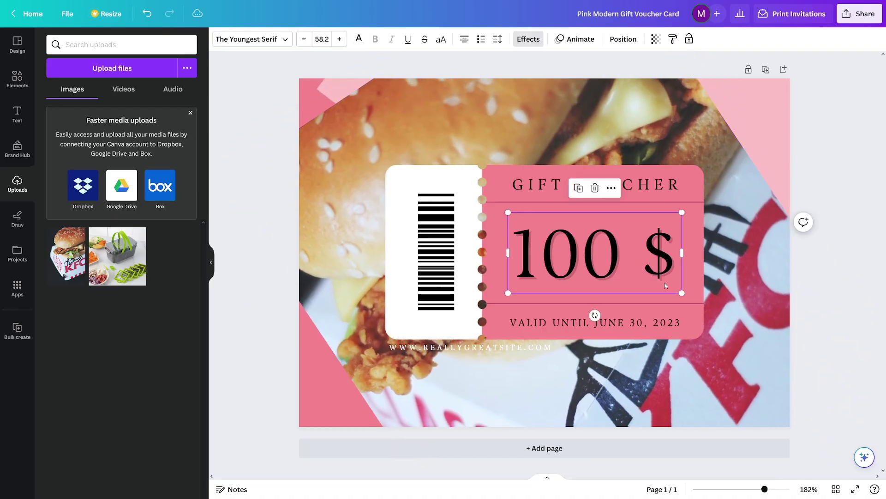
{"action": "left_click", "coordinate": [686, 305]}
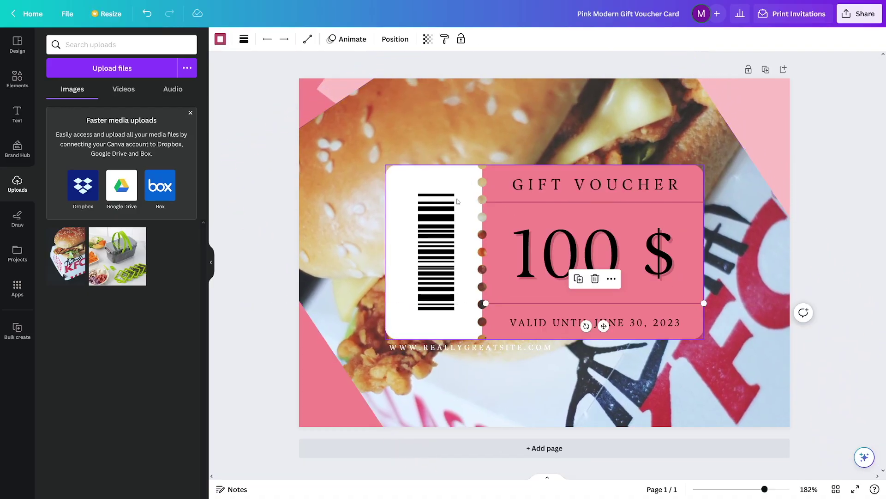
{"action": "left_click_drag", "start_coordinate": [457, 201], "coordinate": [165, 67]}
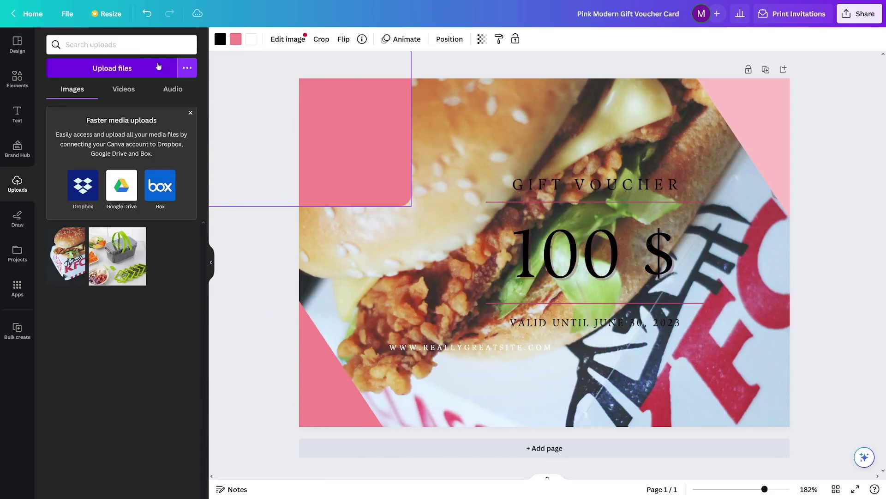
{"action": "mouse_move", "coordinate": [581, 237]}
{"action": "left_mouse_down"}
{"action": "mouse_move", "coordinate": [589, 240]}
{"action": "mouse_move", "coordinate": [536, 240]}
{"action": "mouse_move", "coordinate": [387, 150]}
{"action": "mouse_move", "coordinate": [482, 252]}
{"action": "mouse_move", "coordinate": [590, 237]}
{"action": "left_mouse_up"}
Step: Return '100 $' to the centre right and bring up the PNG download settings
{"action": "left_click", "coordinate": [557, 186]}
{"action": "left_click_drag", "start_coordinate": [557, 186], "coordinate": [523, 170]}
{"action": "left_click", "coordinate": [873, 20]}
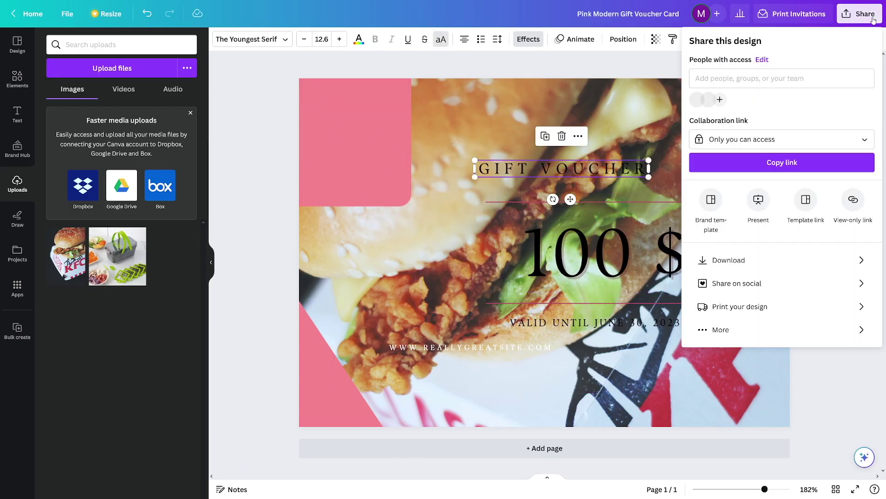
{"action": "left_click", "coordinate": [720, 259]}
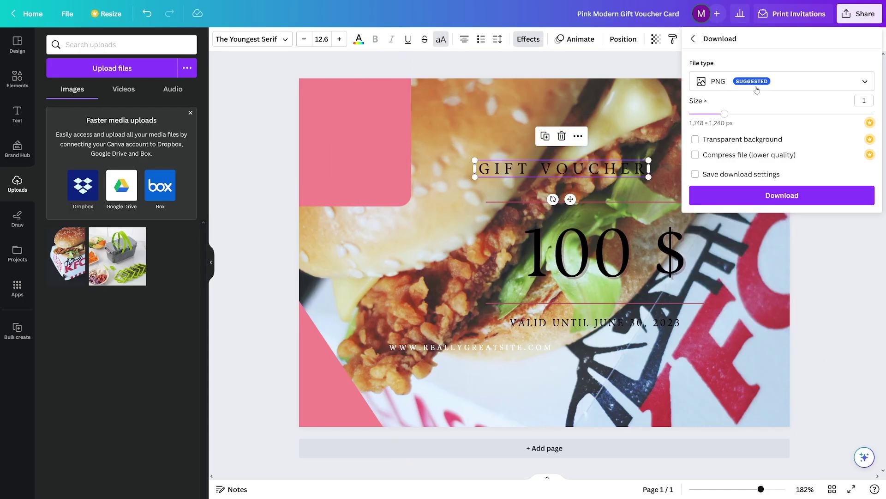